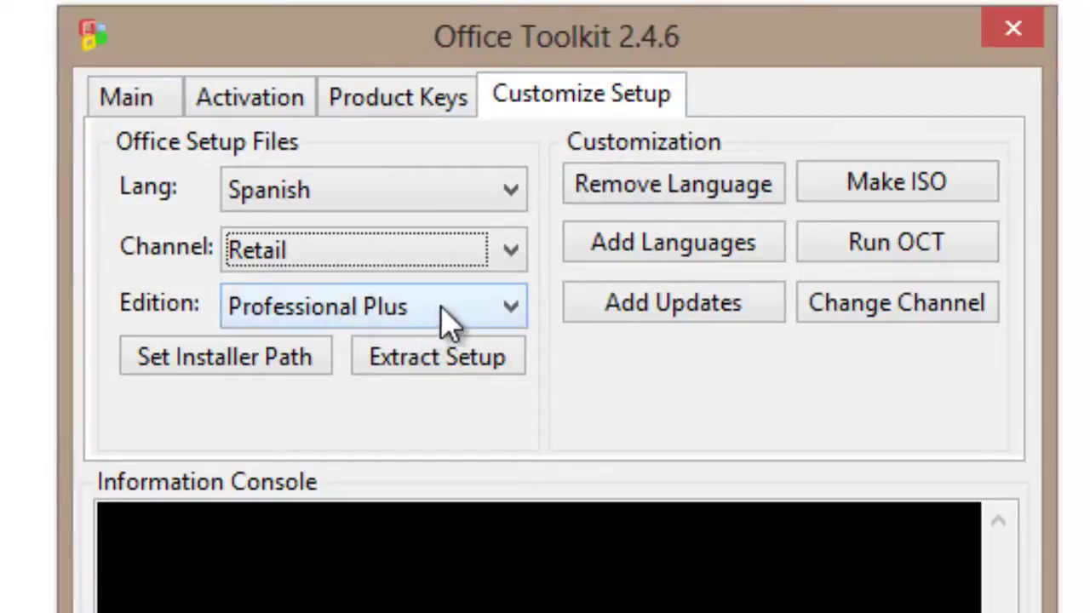
- Select the Professional Plus edition and change the Office setup's license channel from Retail to Volume
click(448, 316)
click(443, 346)
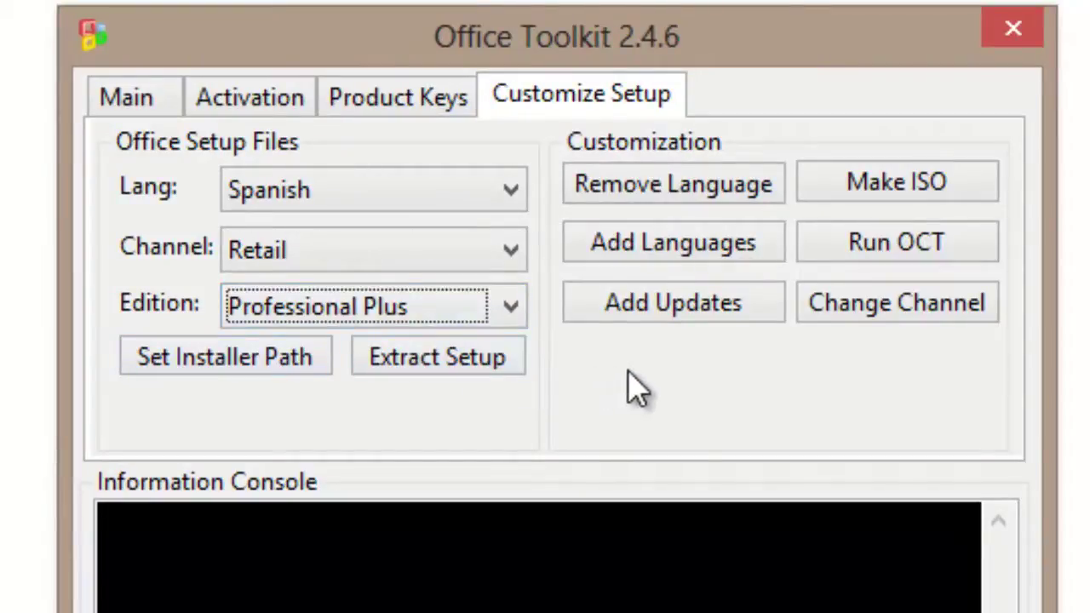
click(882, 307)
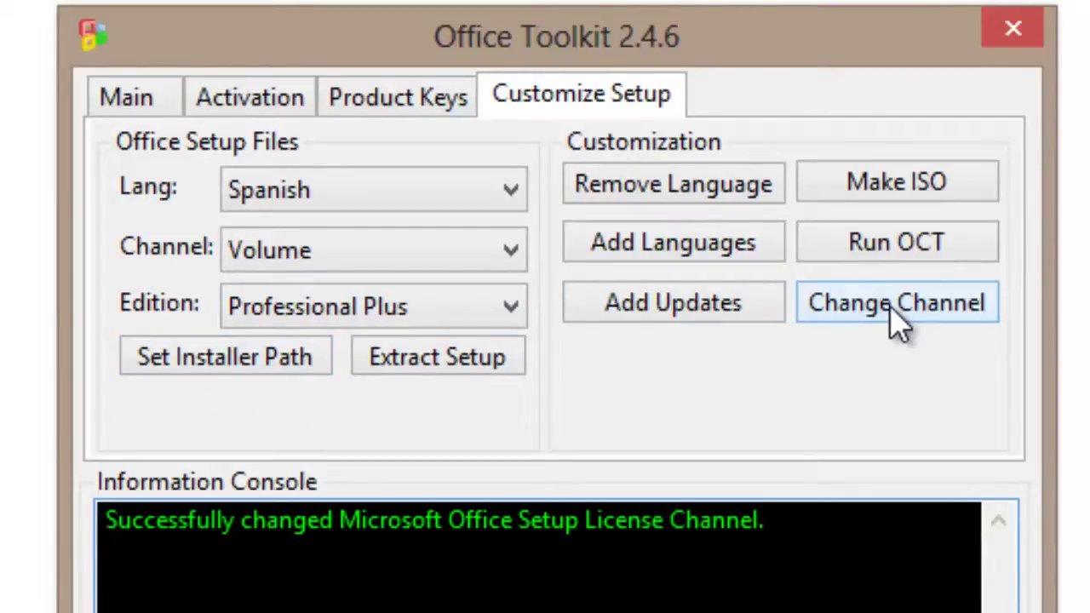
- Make an ISO from the setup in X18-65214, save it as ofiice32_full_volumen in office 2013 full, and close the toolkit
click(903, 182)
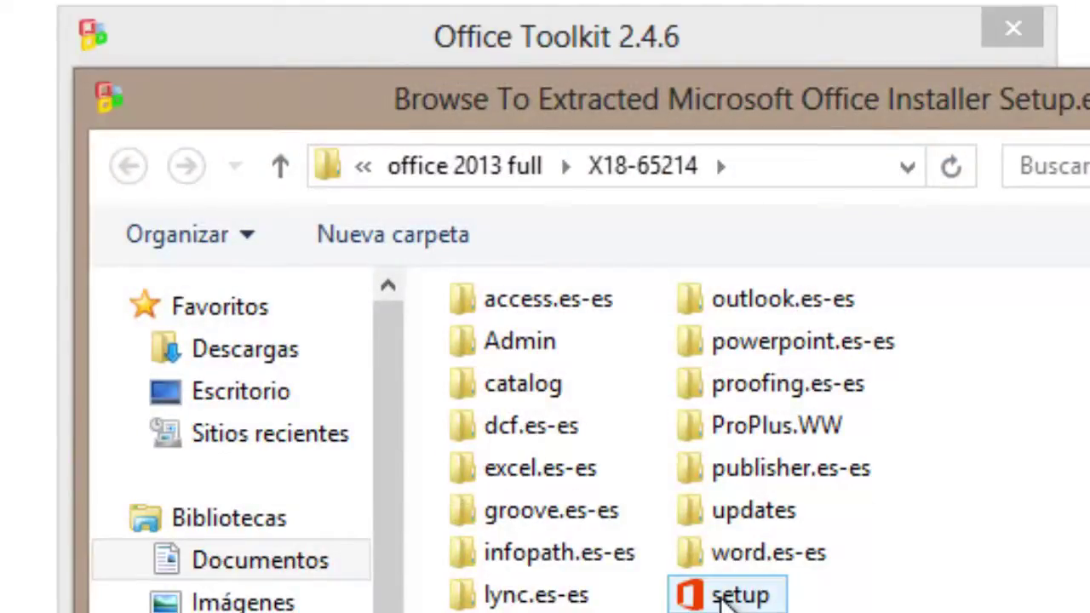
double_click(720, 598)
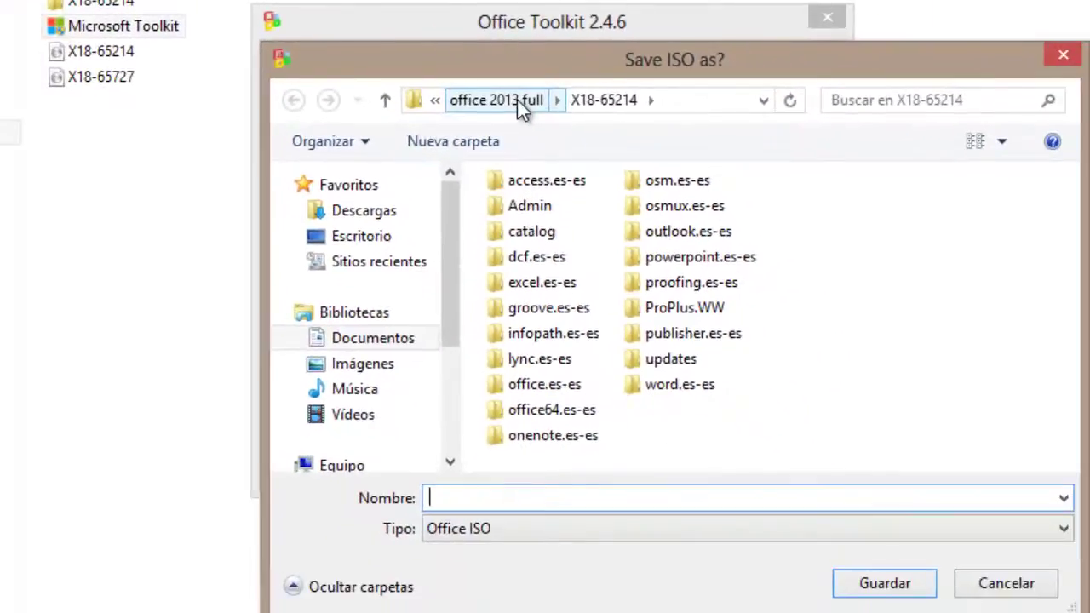
click(464, 165)
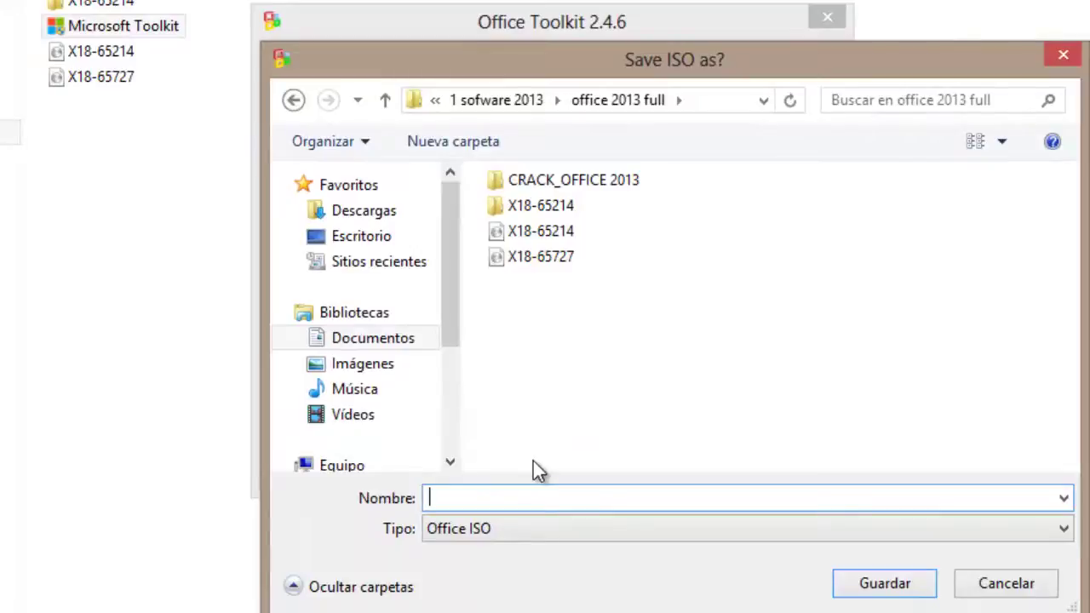
text(ofiice32_full_volumen)
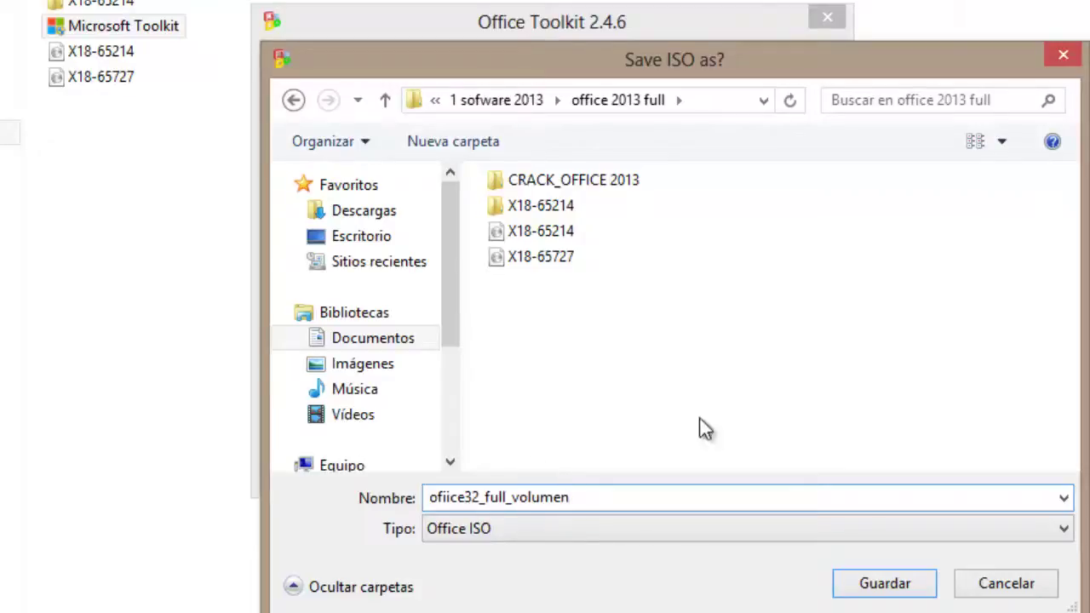
click(908, 585)
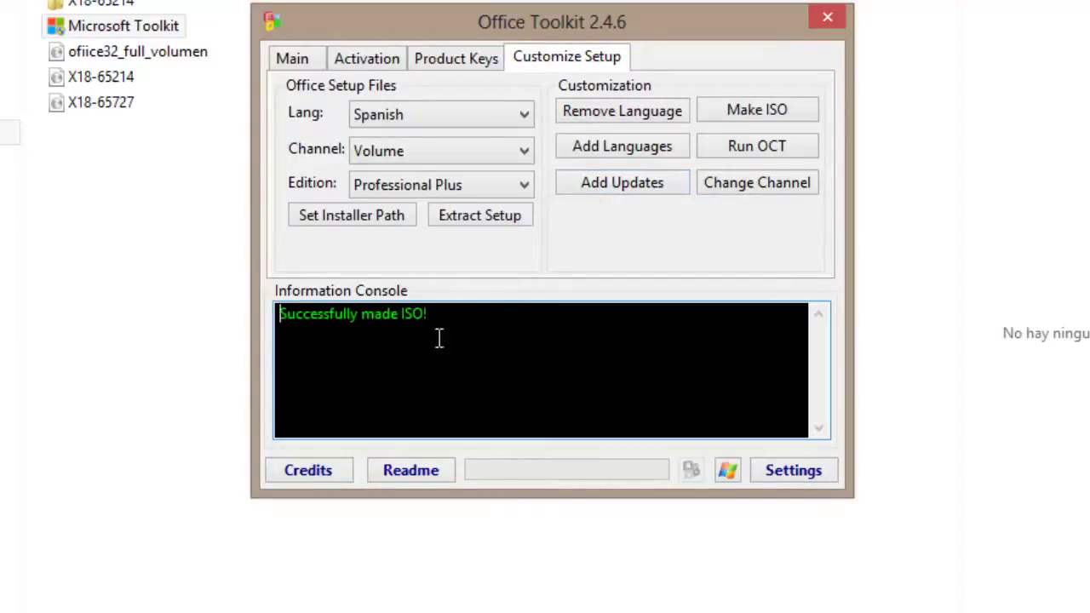
click(826, 21)
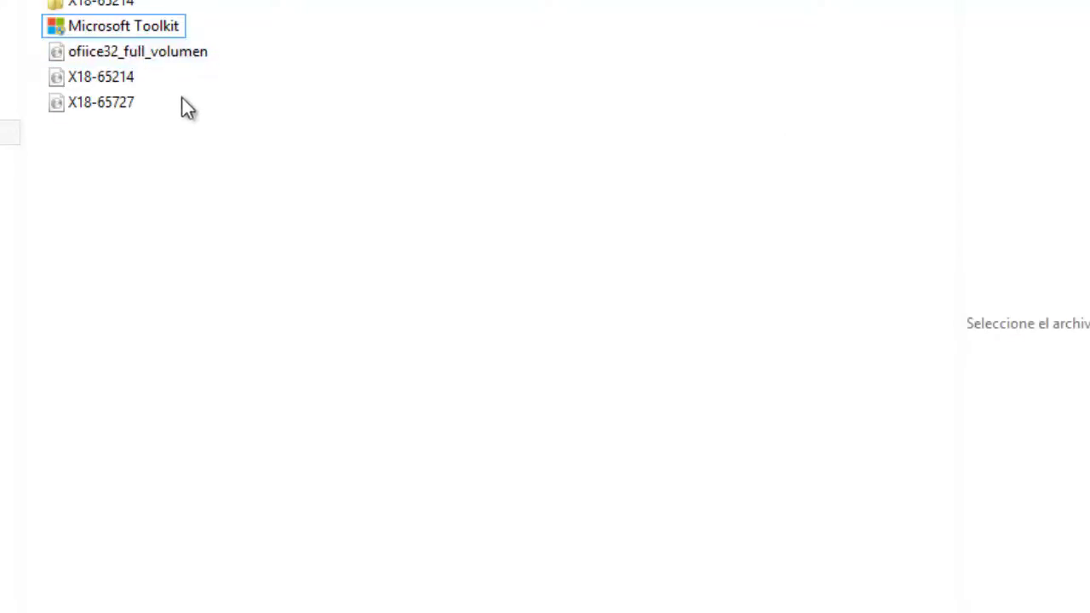
right_click(162, 27)
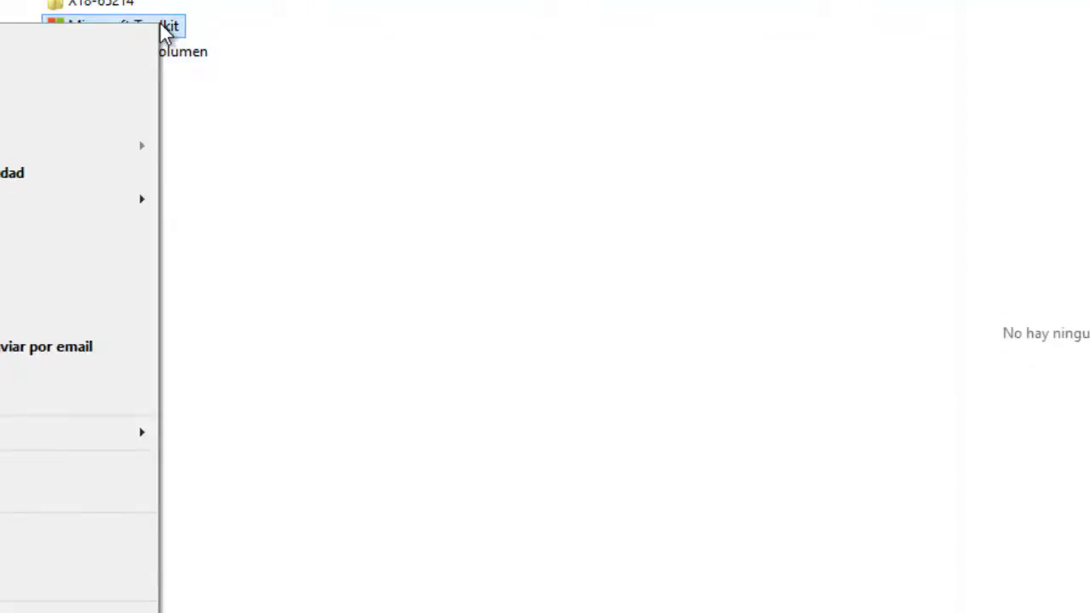
click(97, 92)
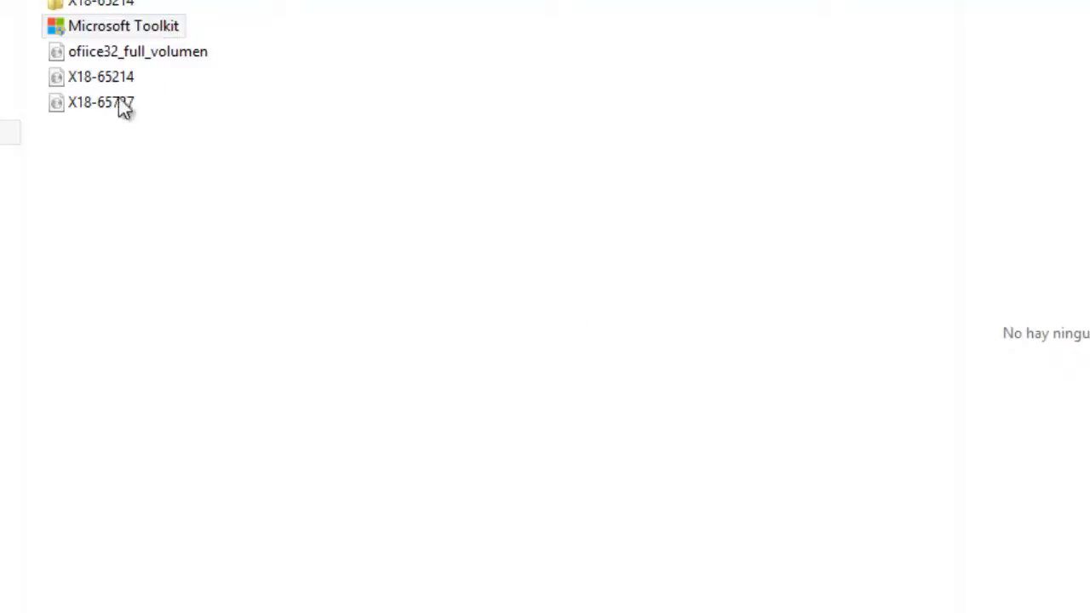
- Extract the ofiice32_full_volumen ISO into a folder of the same name
click(140, 53)
right_click(139, 56)
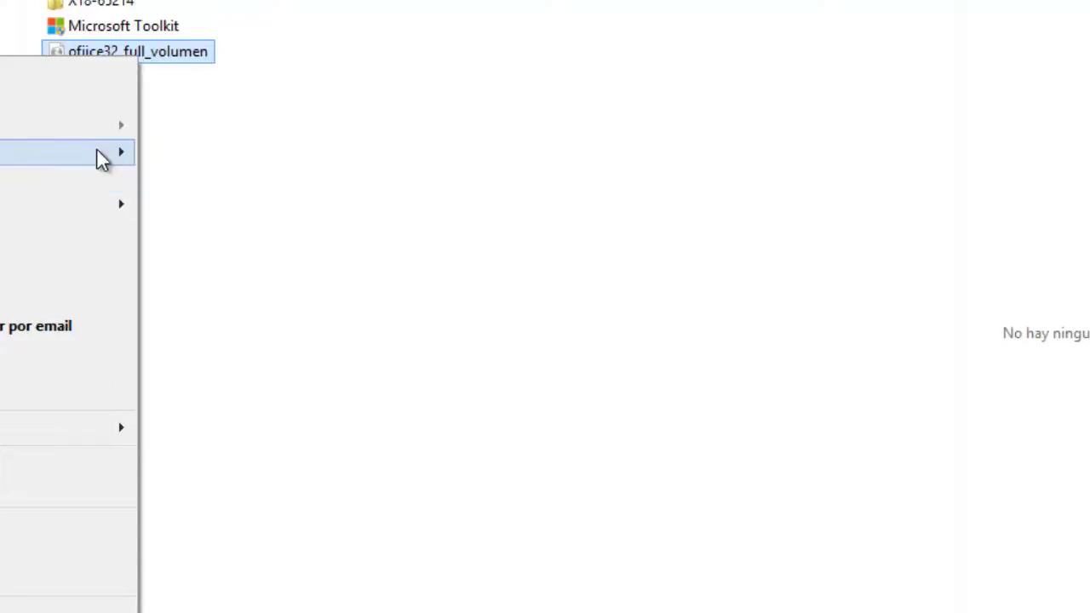
mouse_move(99, 155)
click(290, 235)
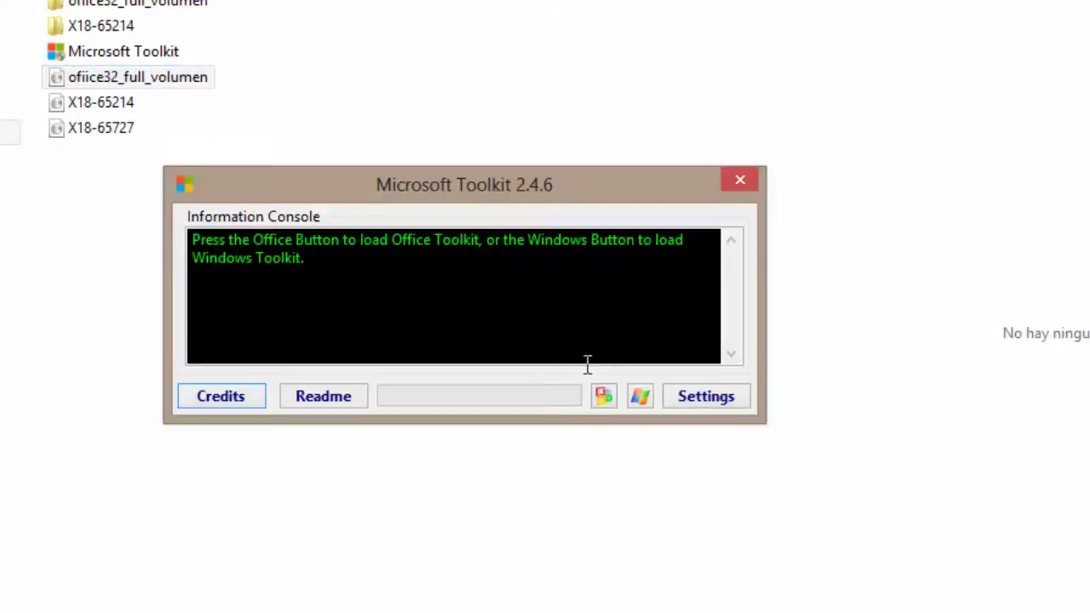
- Load Office Toolkit and set the installer path to the setup file in the ofiice32_full_volumen folder
click(602, 395)
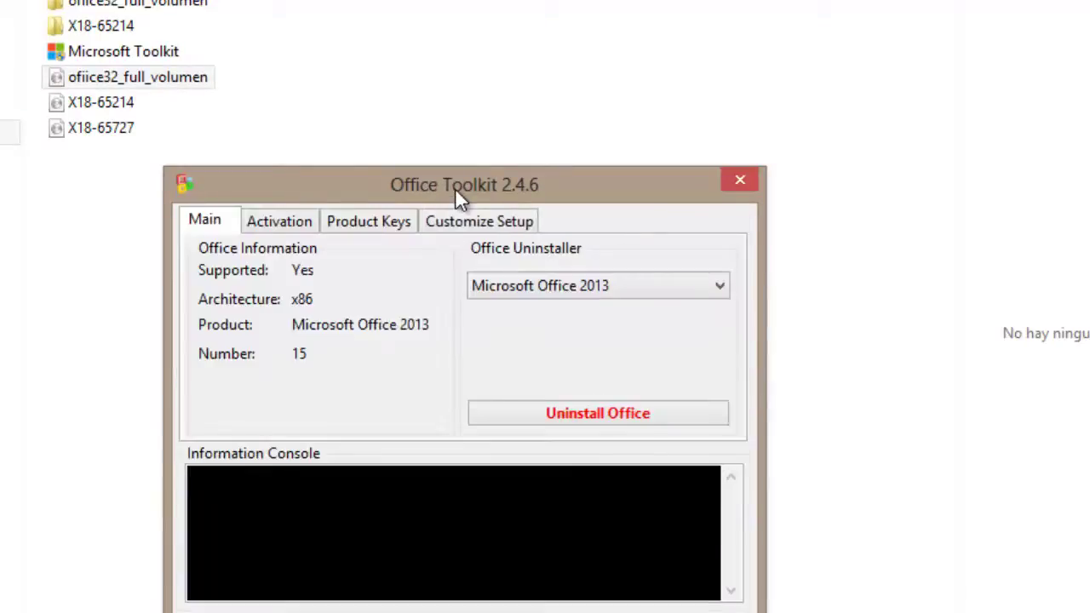
drag(464, 191, 516, 32)
click(521, 67)
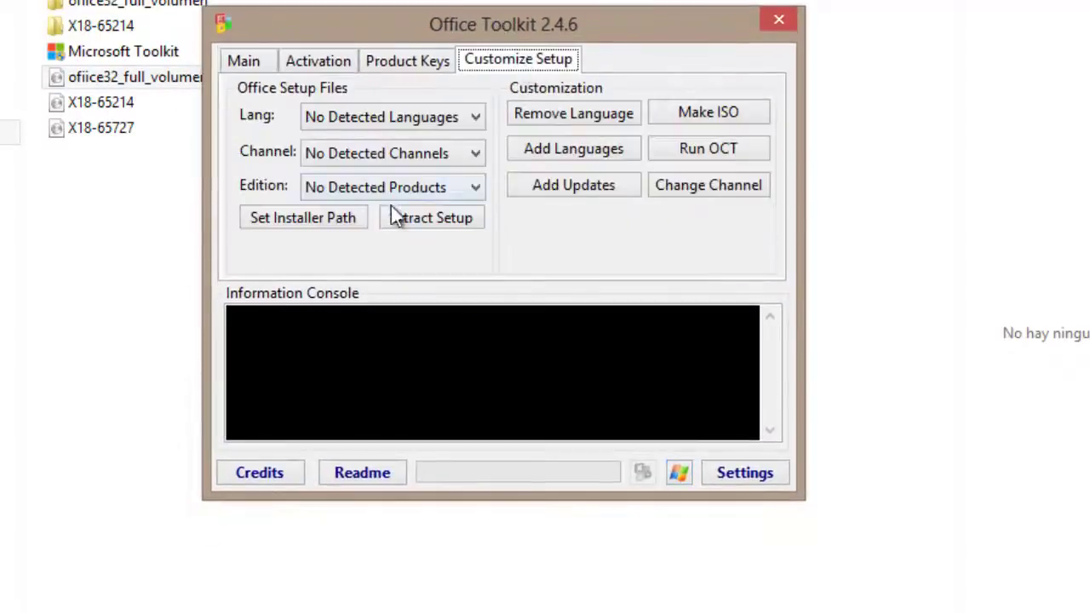
click(344, 220)
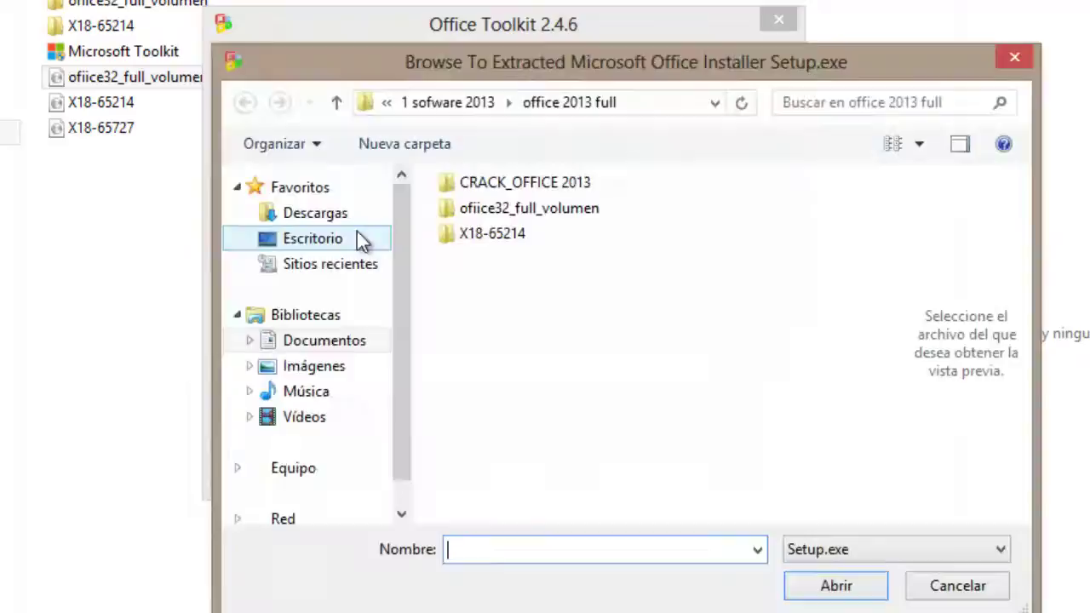
double_click(550, 212)
double_click(612, 367)
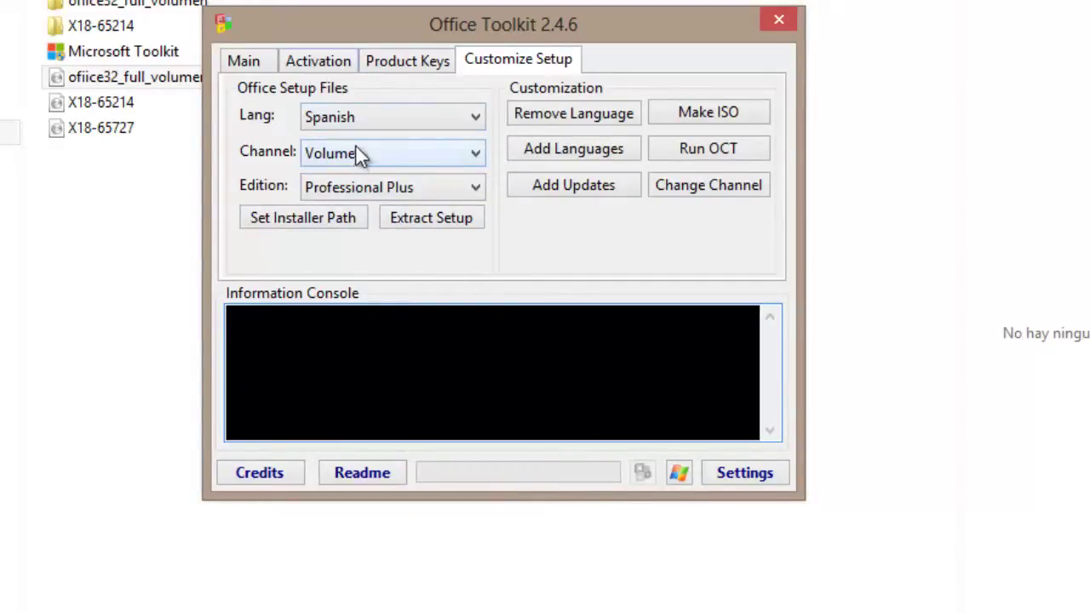
- Set the product key selection to Microsoft Office 2013 with the Professional Plus edition
click(387, 61)
click(428, 125)
click(430, 158)
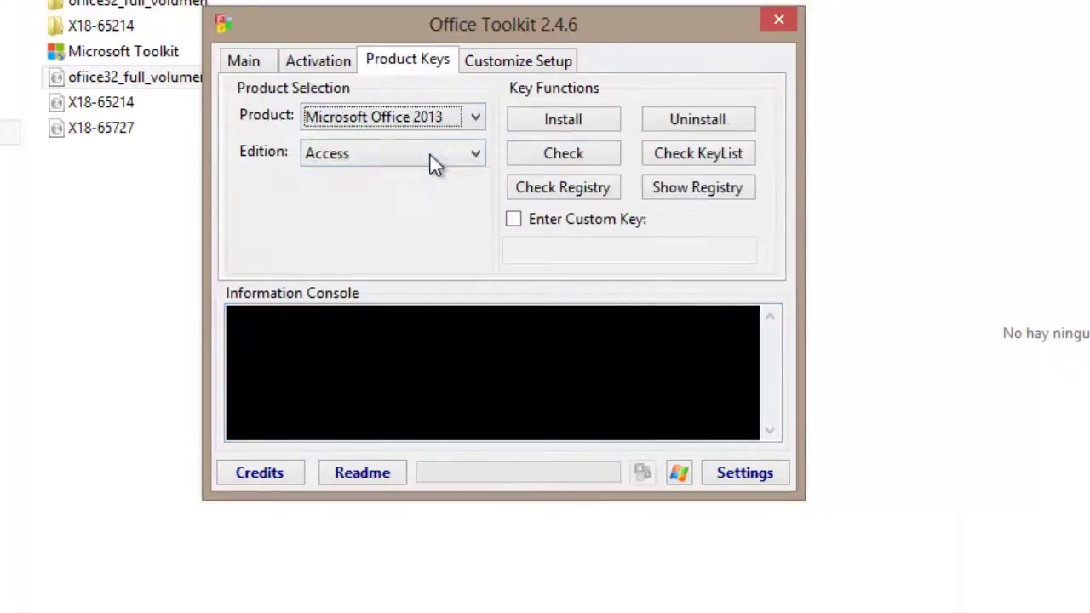
click(428, 155)
click(397, 305)
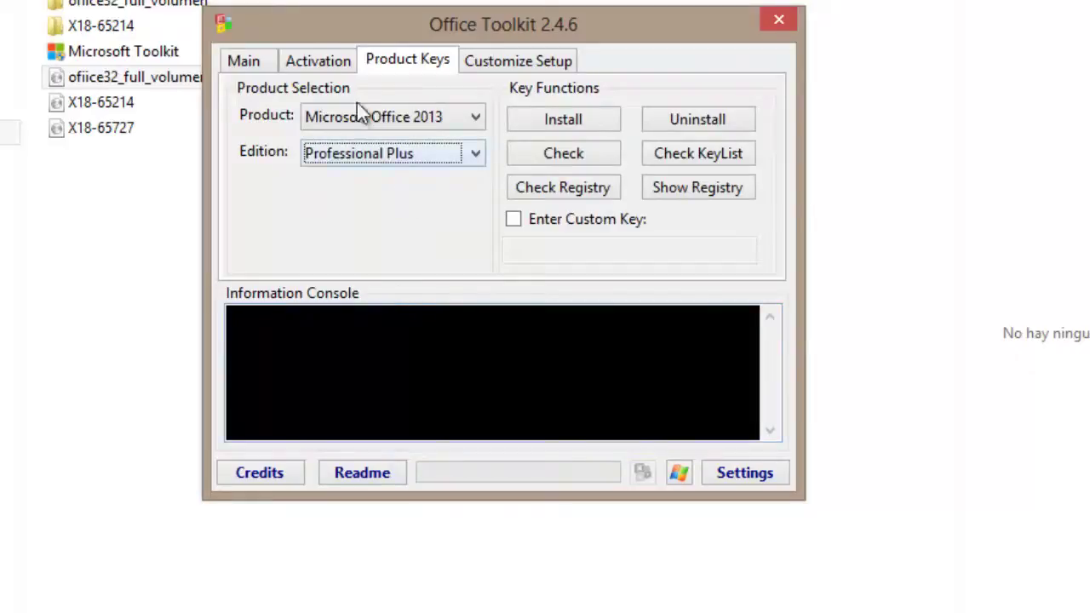
- View the activation functions and check which license channels the loaded Office setup offers
click(317, 61)
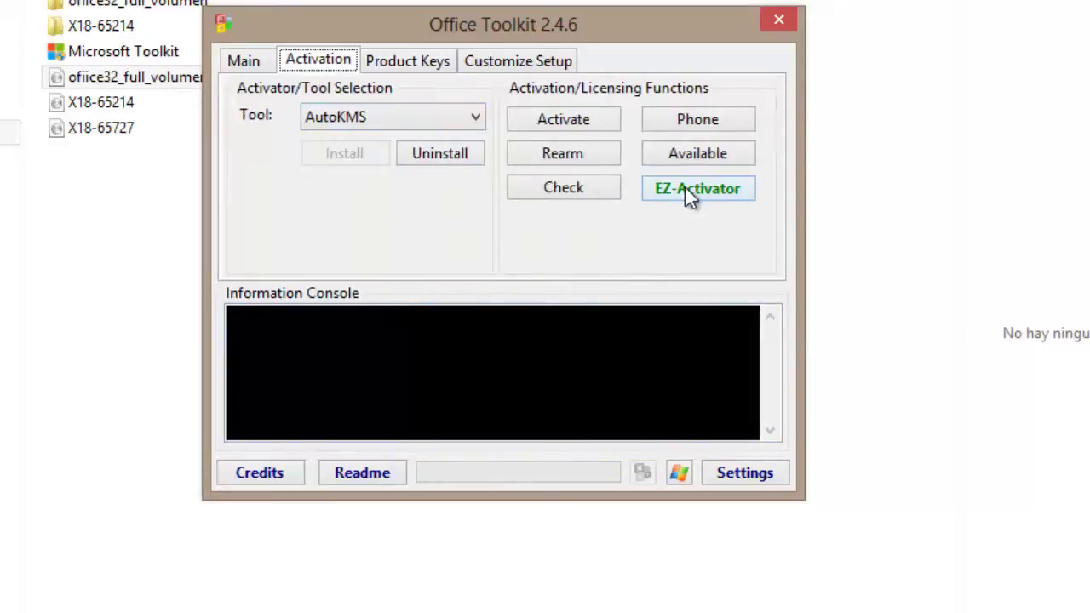
click(491, 63)
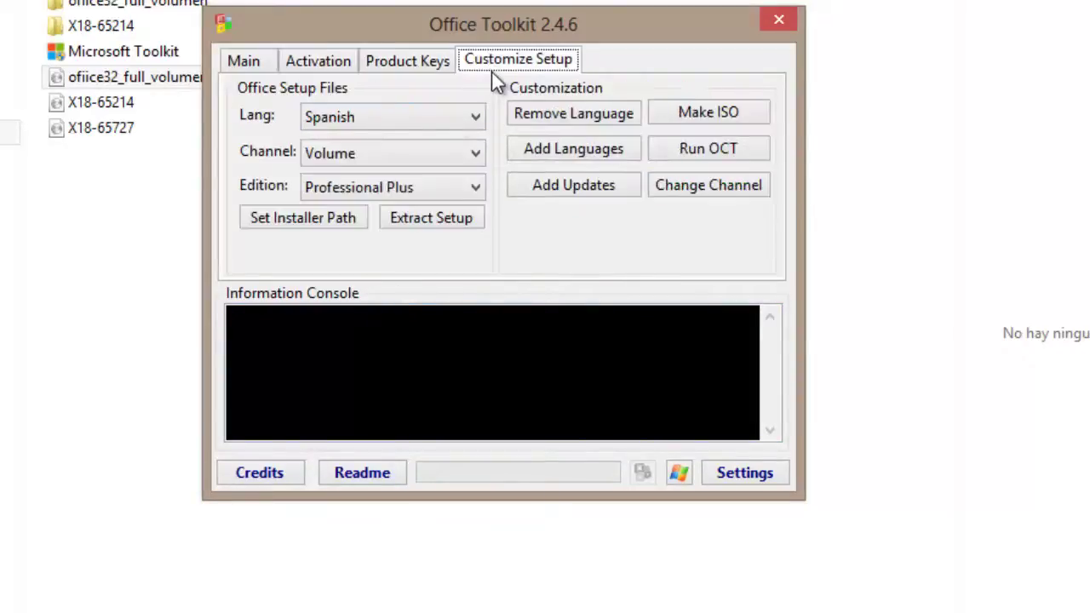
click(341, 155)
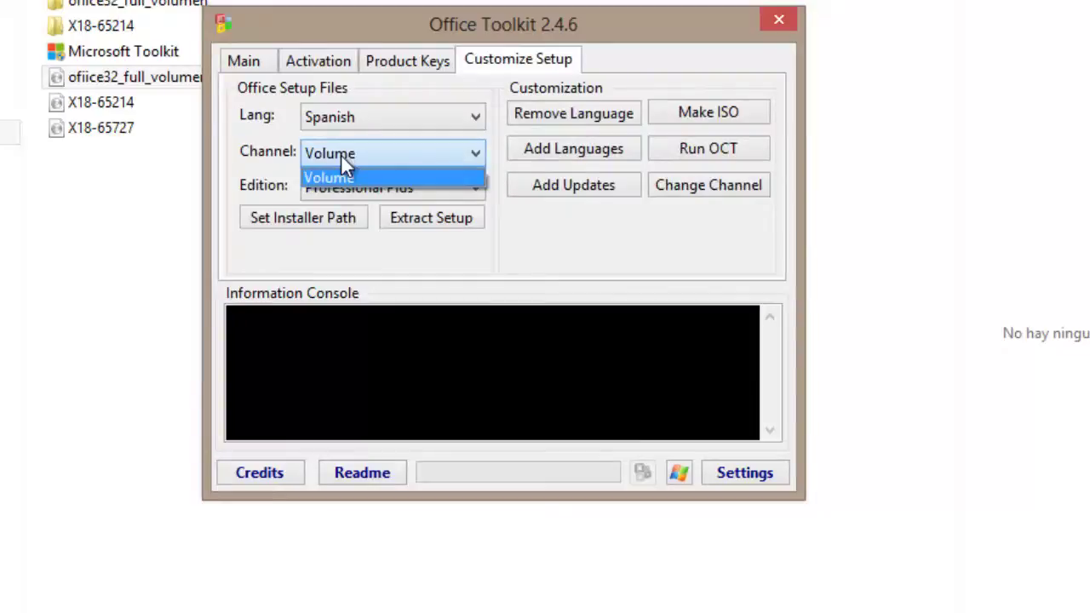
click(341, 155)
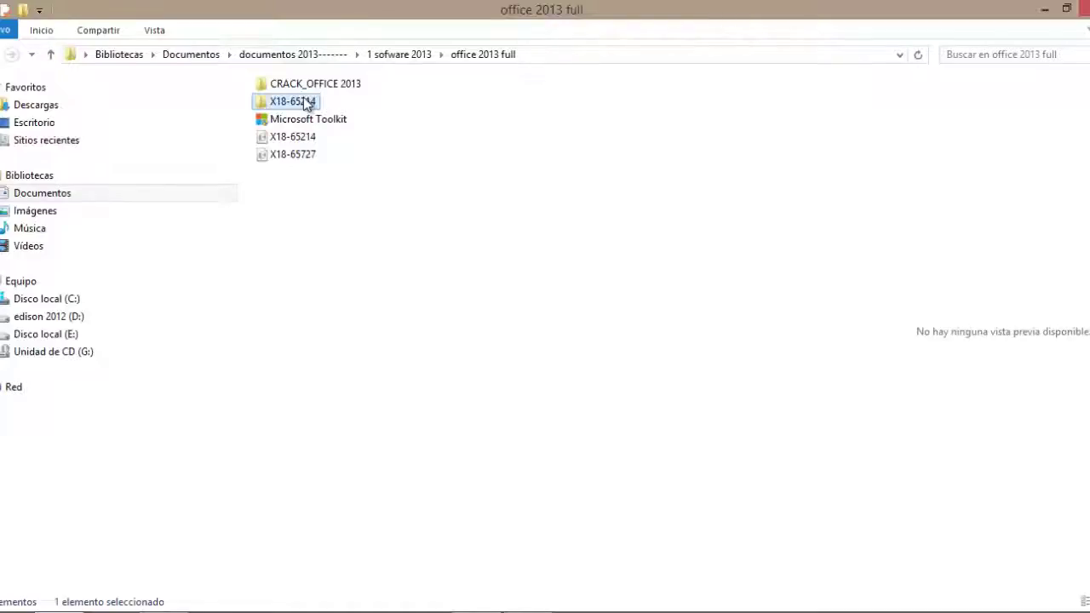
- Run setup from the X18-65214 folder and choose a customized installation of Office Professional Plus 2013
double_click(297, 100)
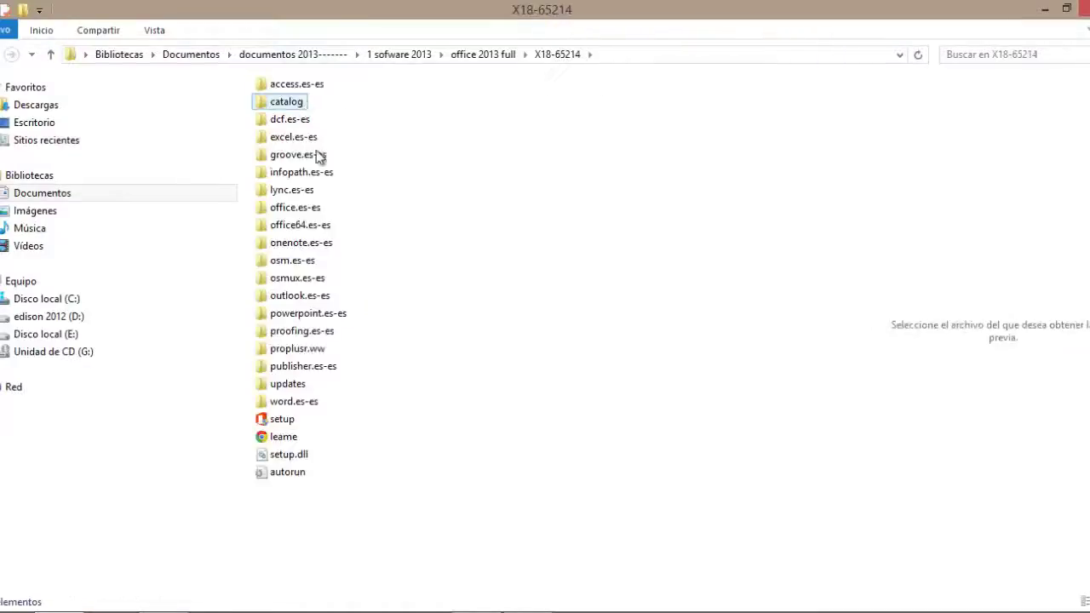
double_click(284, 420)
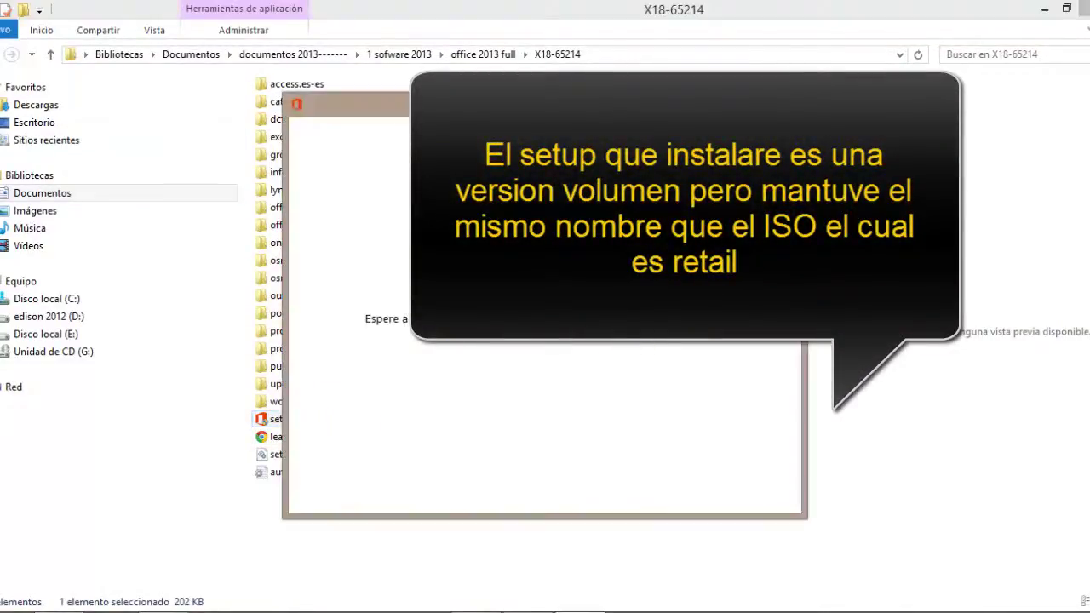
click(11, 53)
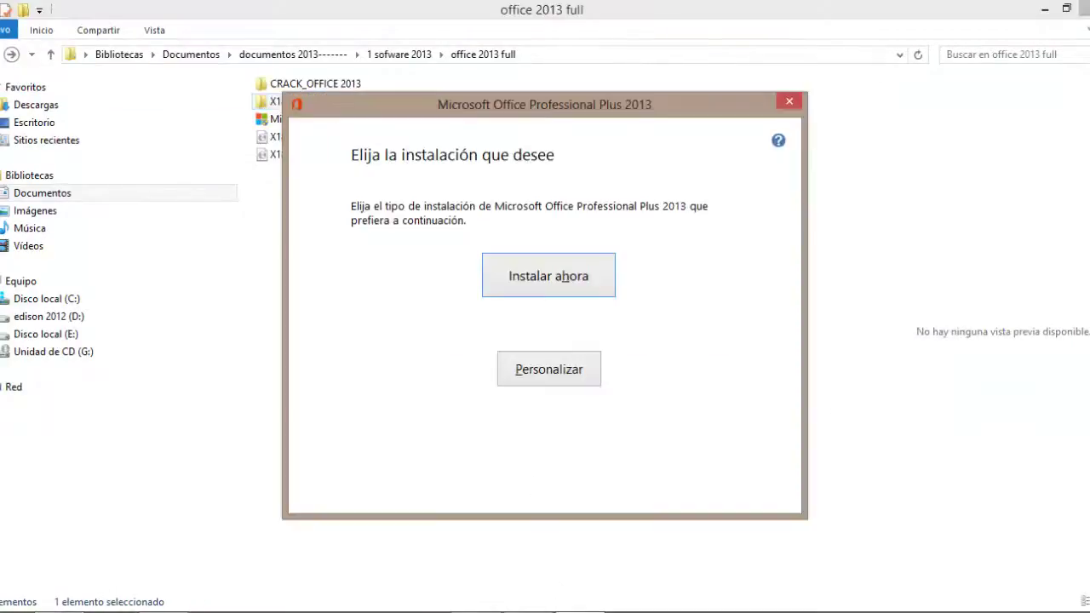
click(565, 369)
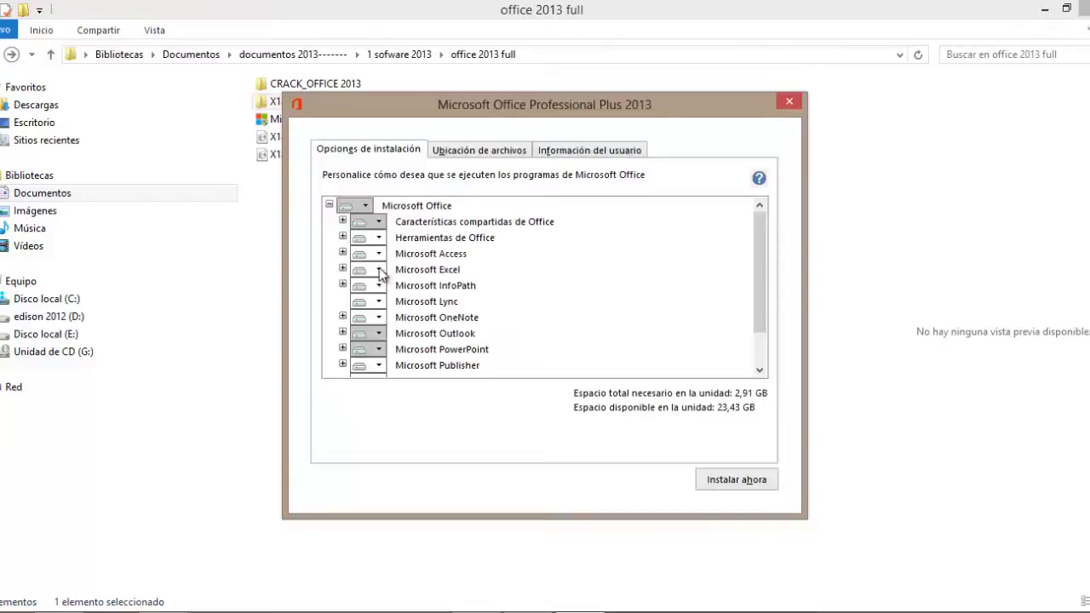
- Exclude Microsoft InfoPath, Lync, OneNote and Outlook from the installation by setting each to No disponible
click(379, 286)
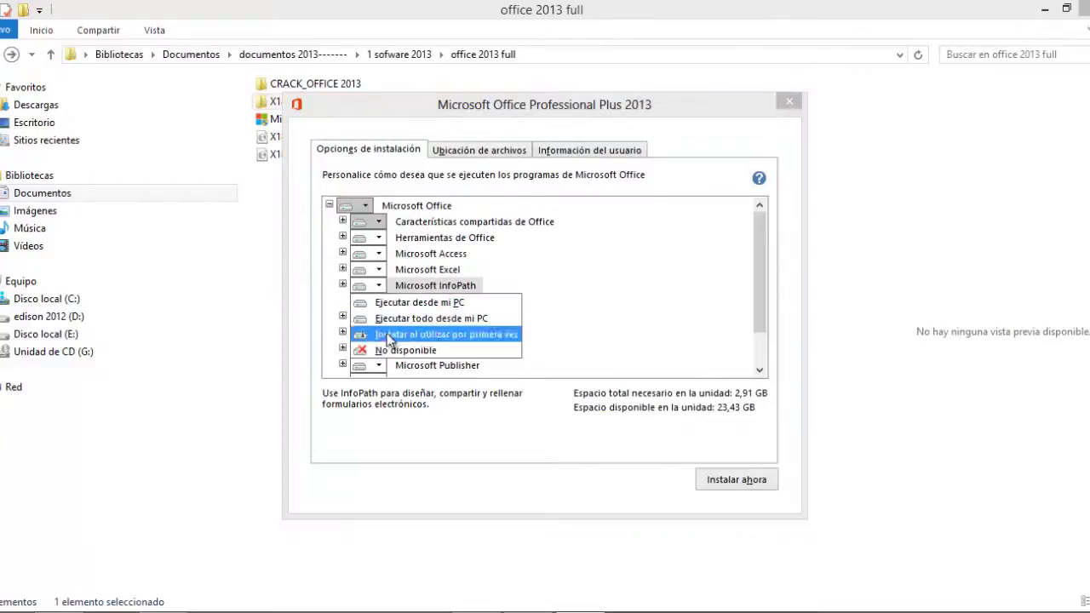
click(399, 351)
click(379, 301)
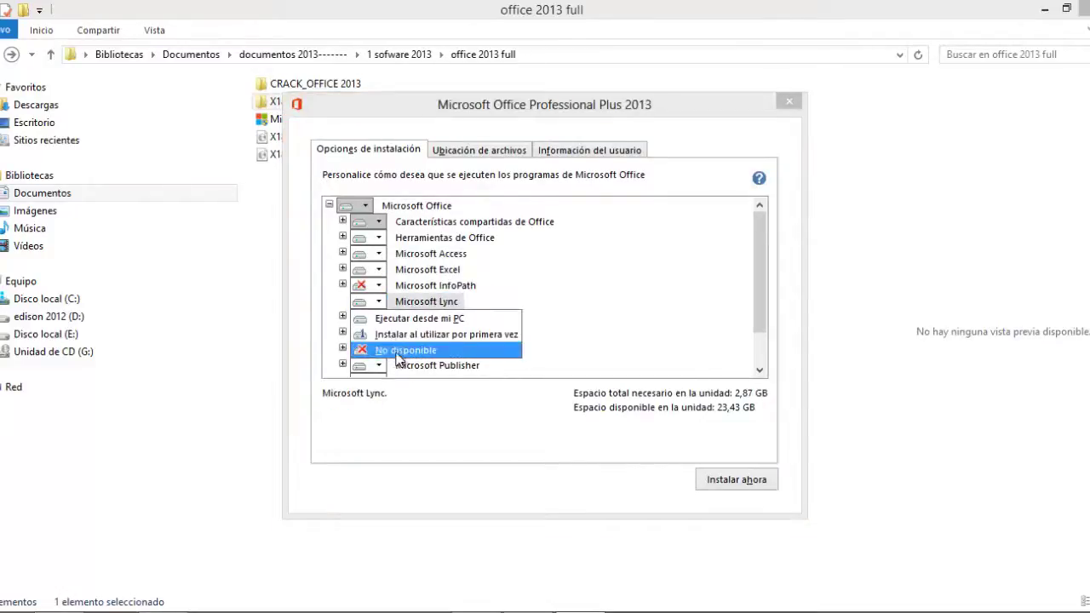
click(400, 349)
click(379, 317)
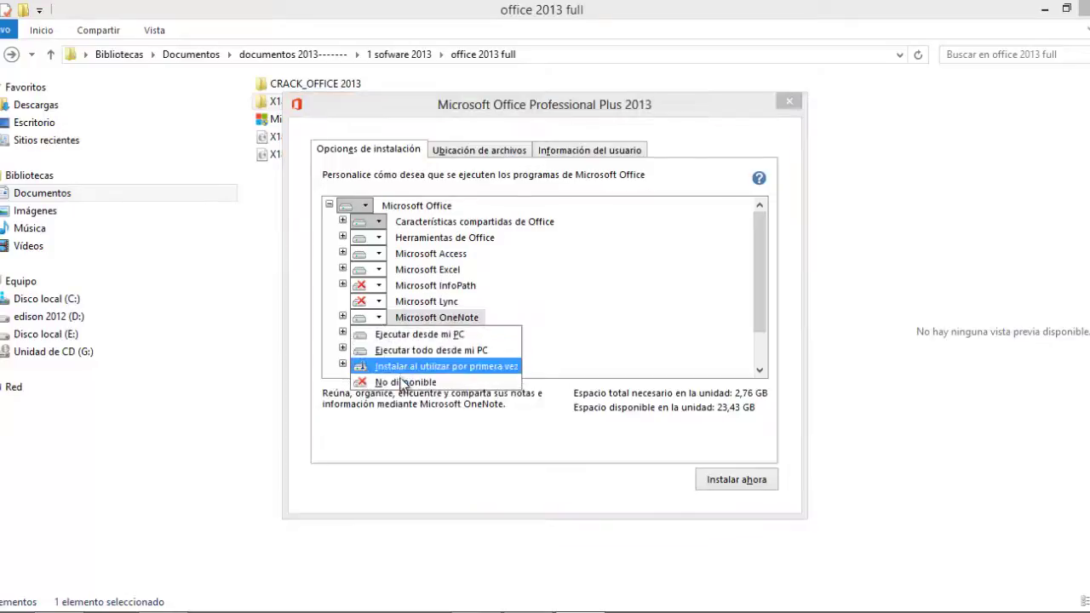
click(401, 381)
click(379, 333)
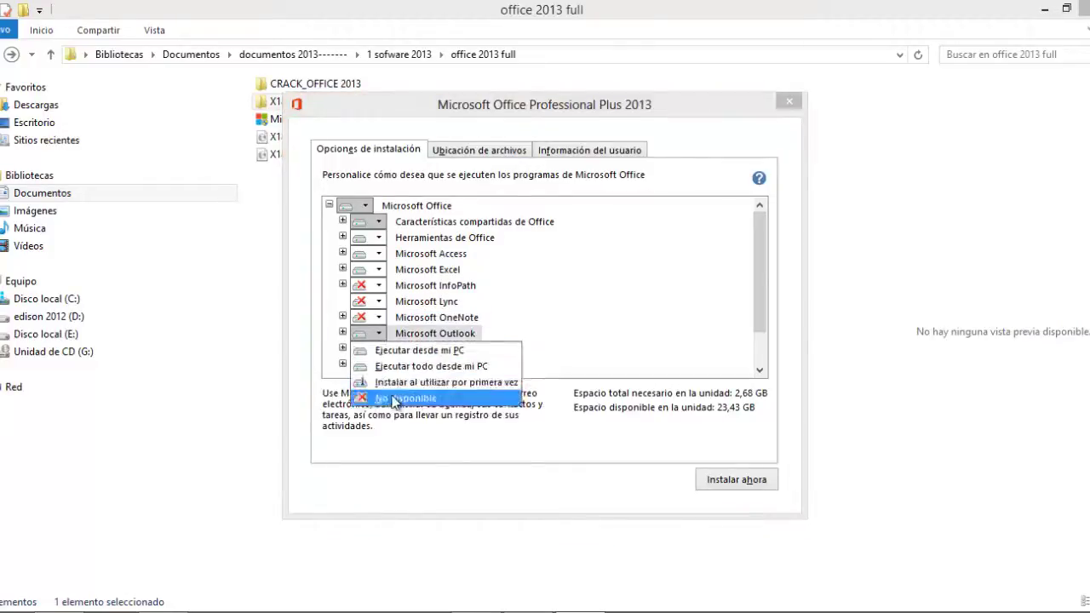
click(400, 397)
- Change the installation option of Microsoft Visio Viewer and start installing Office
scroll(403, 376, down, 1)
click(381, 353)
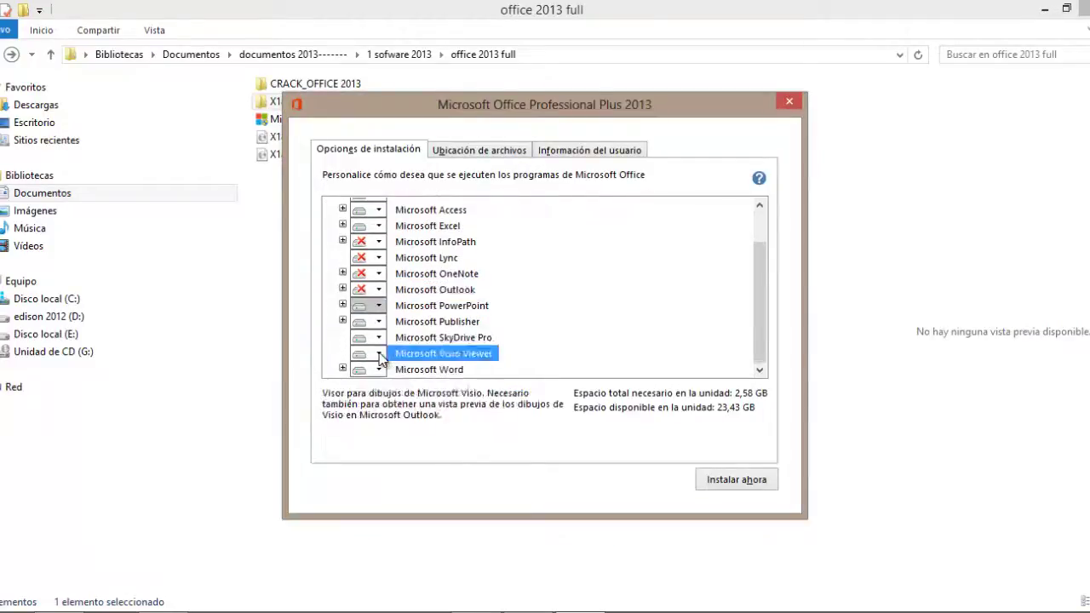
click(400, 392)
click(732, 482)
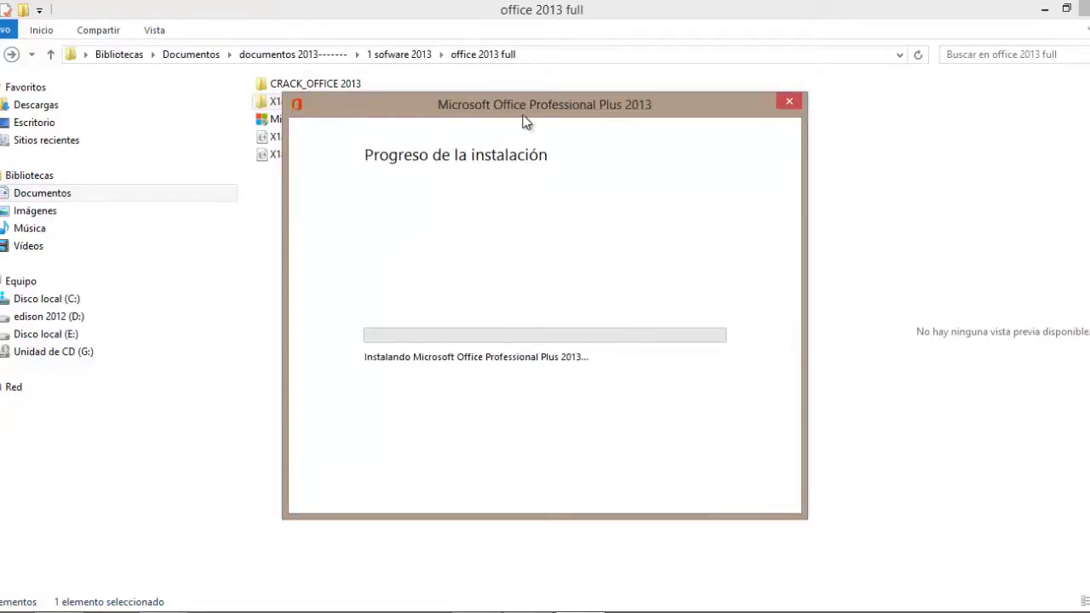
- Reposition the installation progress window and close the installer when setup is complete
drag(508, 100, 498, 214)
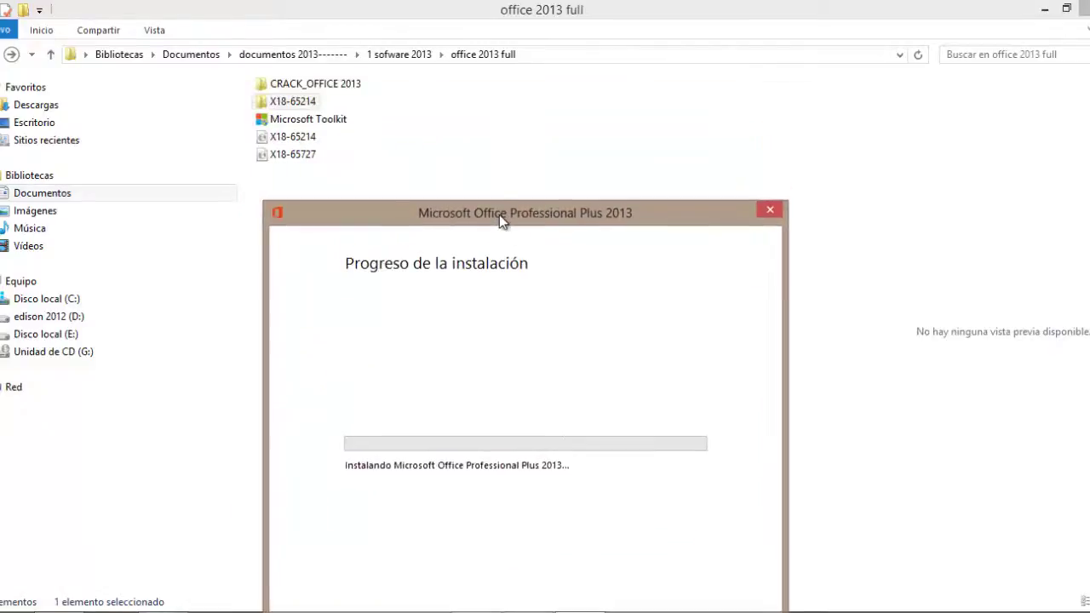
click(328, 140)
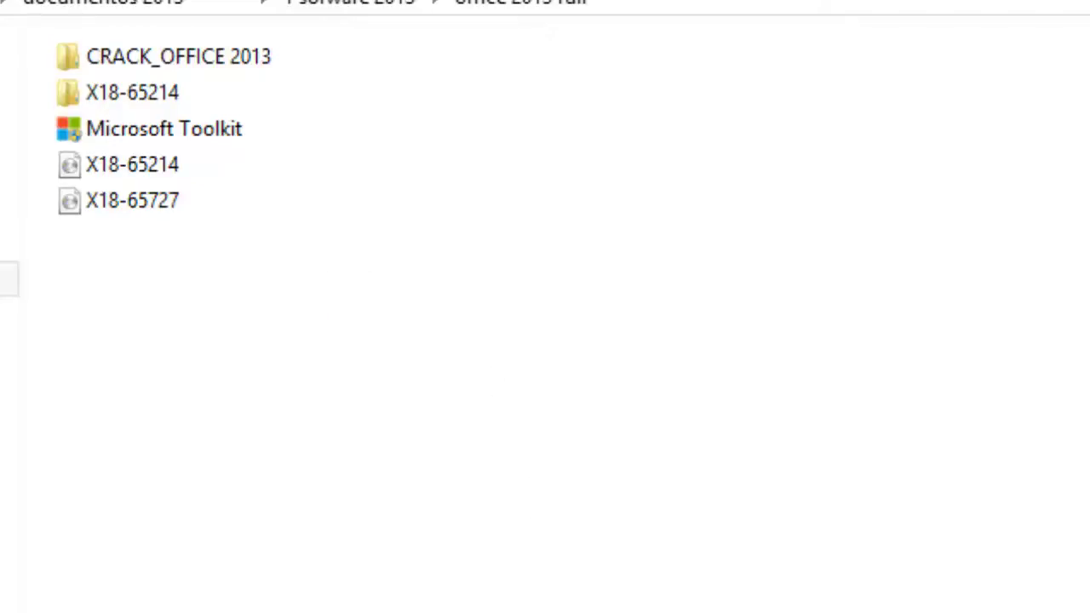
drag(548, 326, 503, 65)
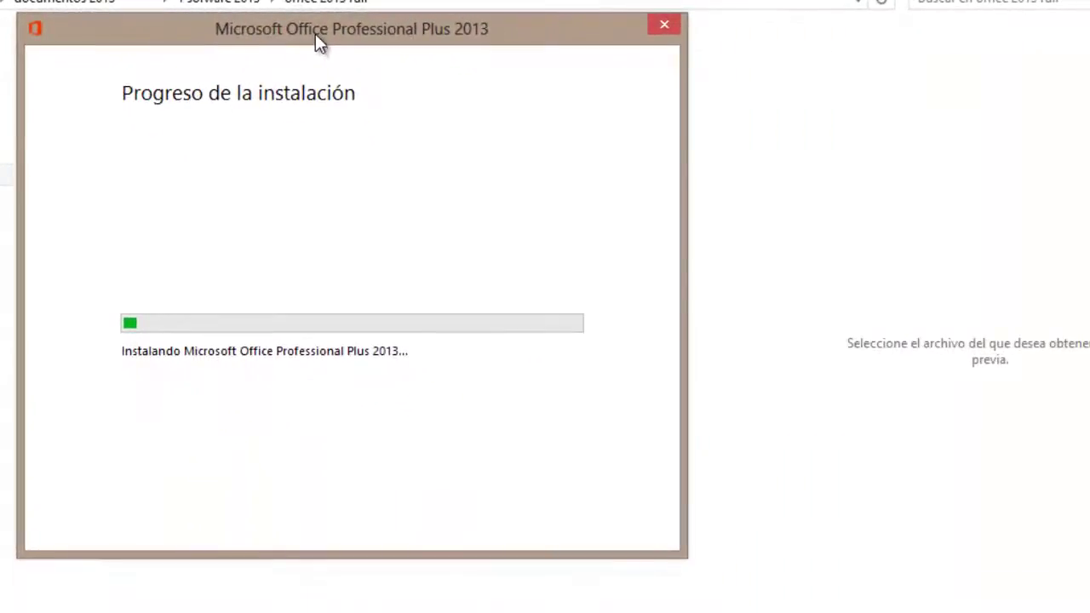
drag(315, 34, 315, 32)
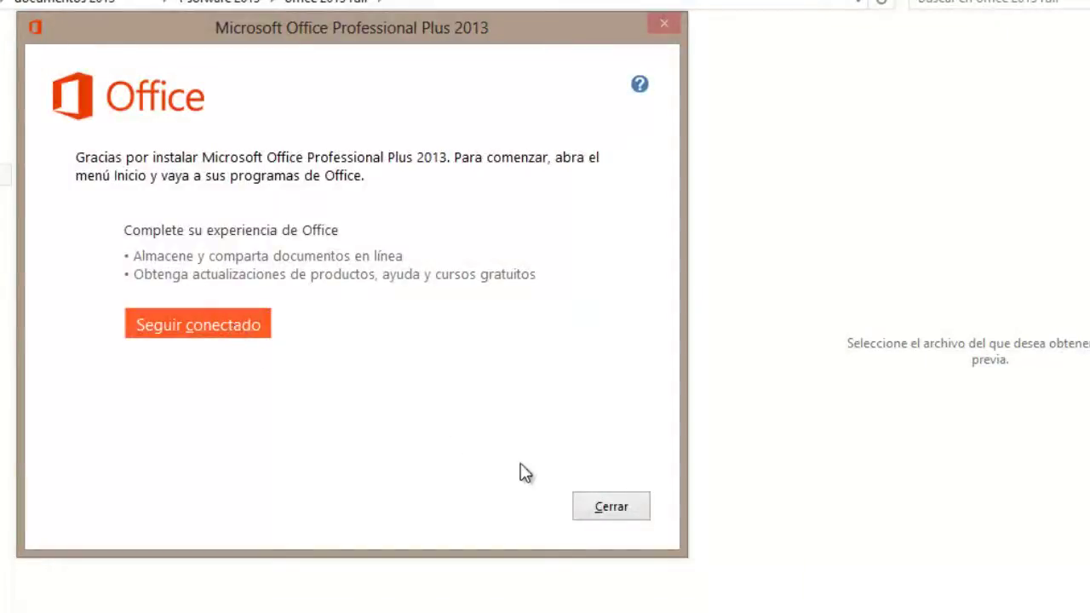
click(617, 514)
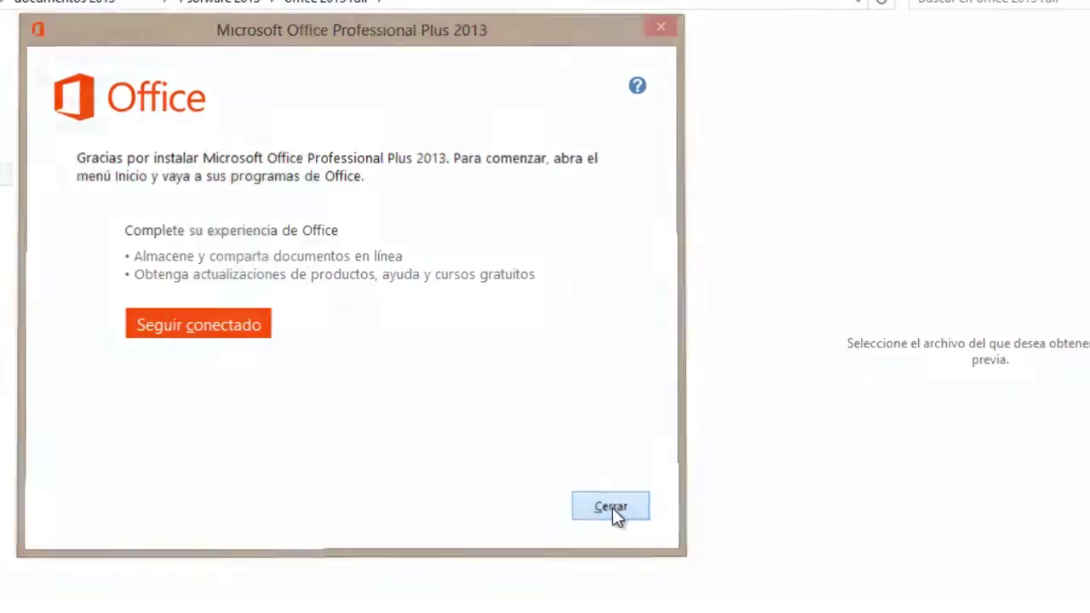
key(super)
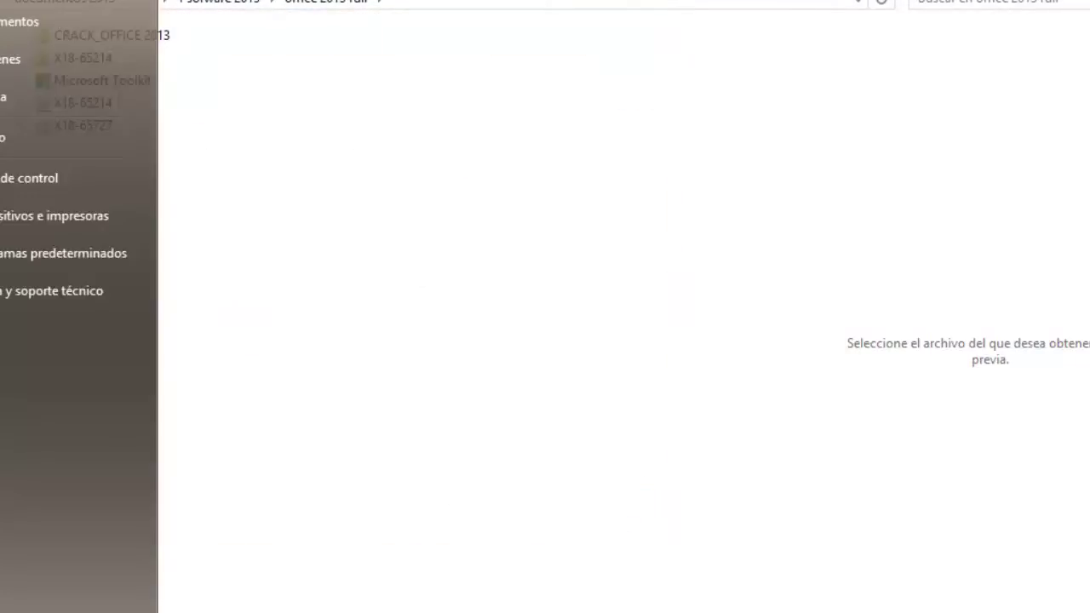
key(Escape)
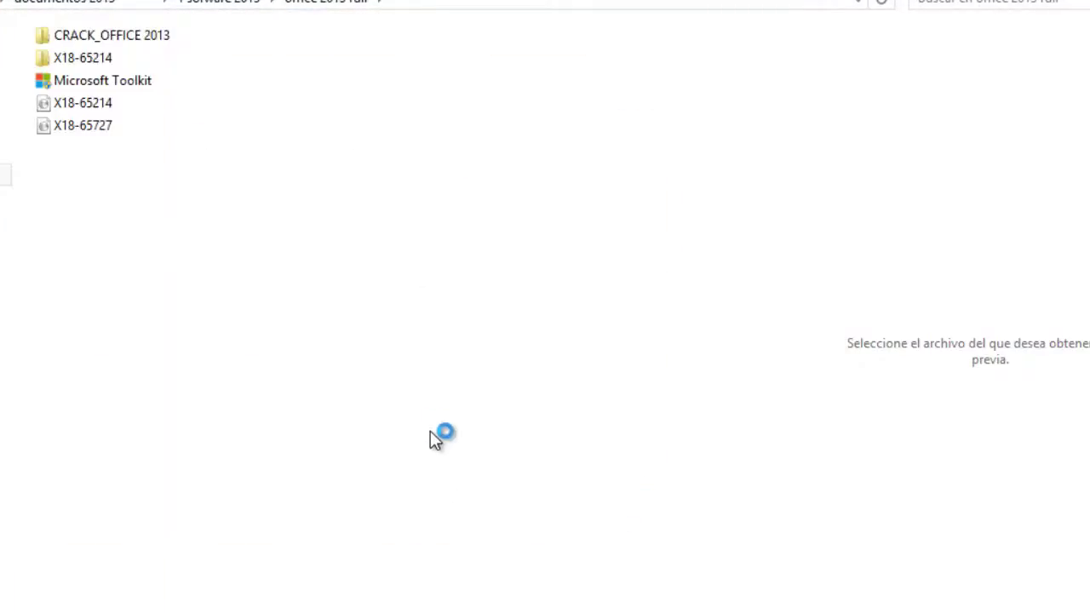